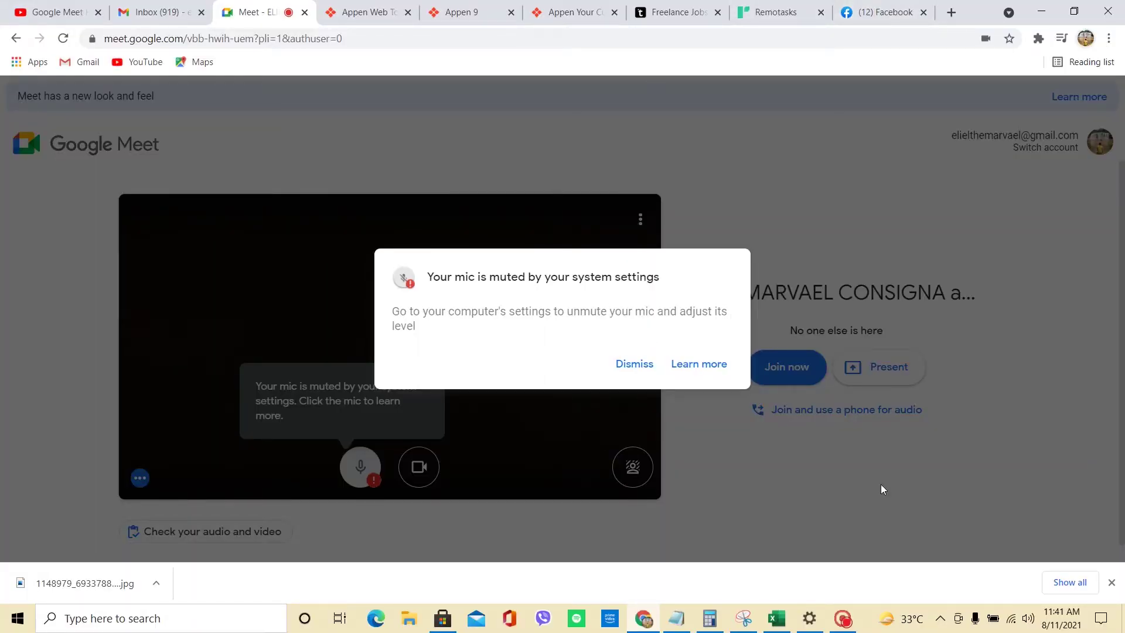
From the tray speaker's Sound settings, reset App volume and device preferences to defaults, then close Settings
{"action": "right_click", "coordinate": [1029, 619]}
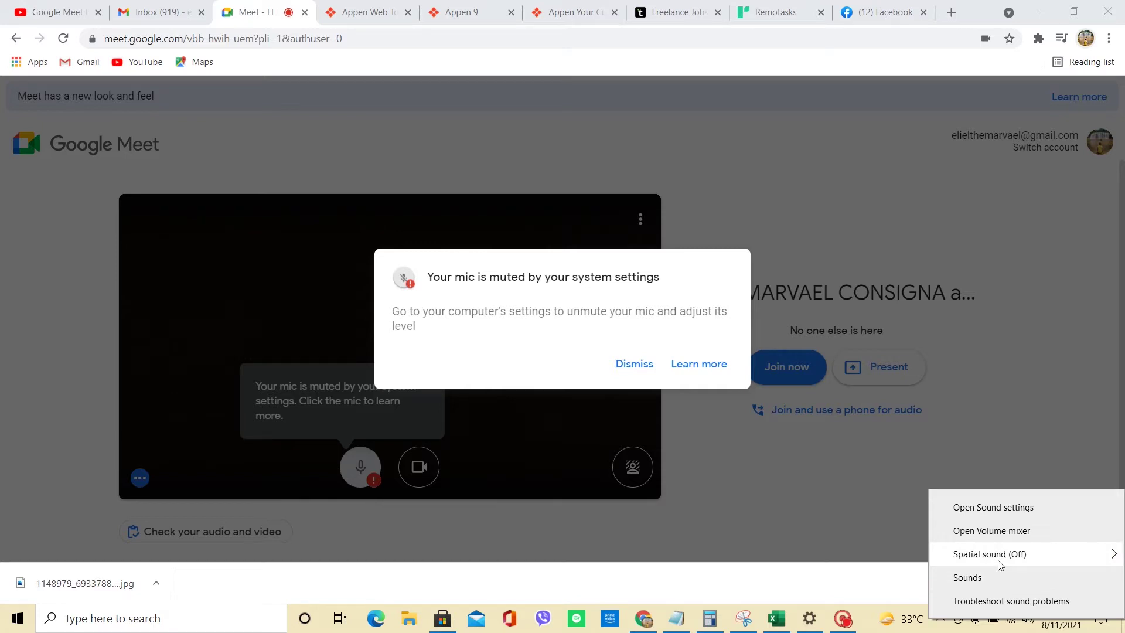
{"action": "left_click", "coordinate": [994, 508]}
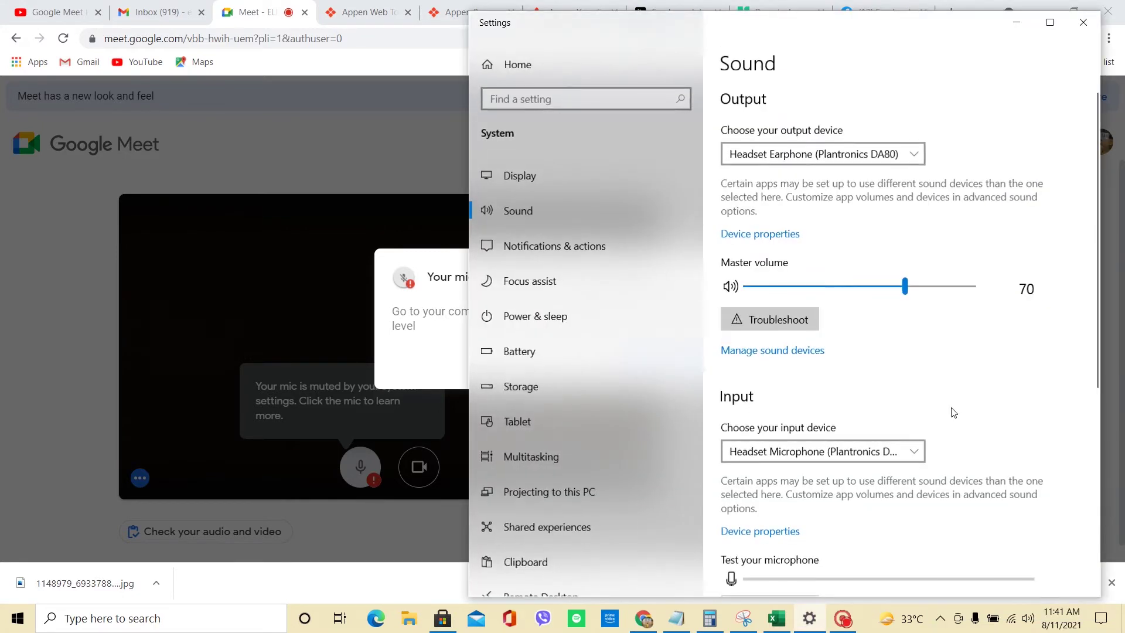
{"action": "scroll", "coordinate": [994, 378], "scroll_direction": "down", "scroll_amount": 2}
{"action": "scroll", "coordinate": [994, 378], "scroll_direction": "down", "scroll_amount": 1}
{"action": "scroll", "coordinate": [995, 377], "scroll_direction": "down", "scroll_amount": 2}
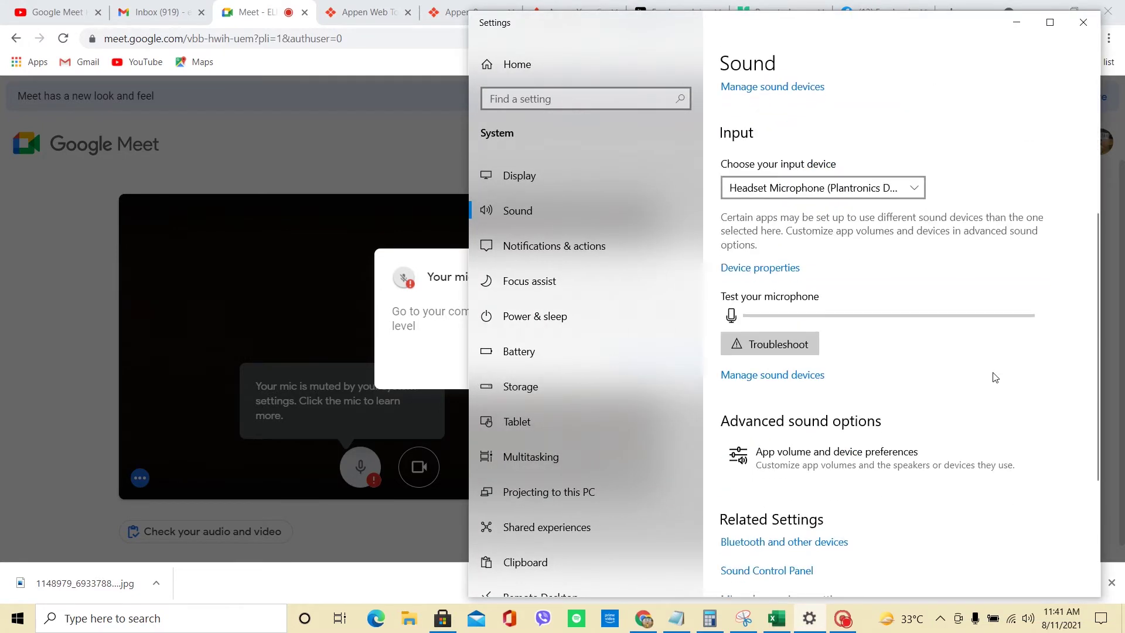
{"action": "scroll", "coordinate": [995, 378], "scroll_direction": "down", "scroll_amount": 2}
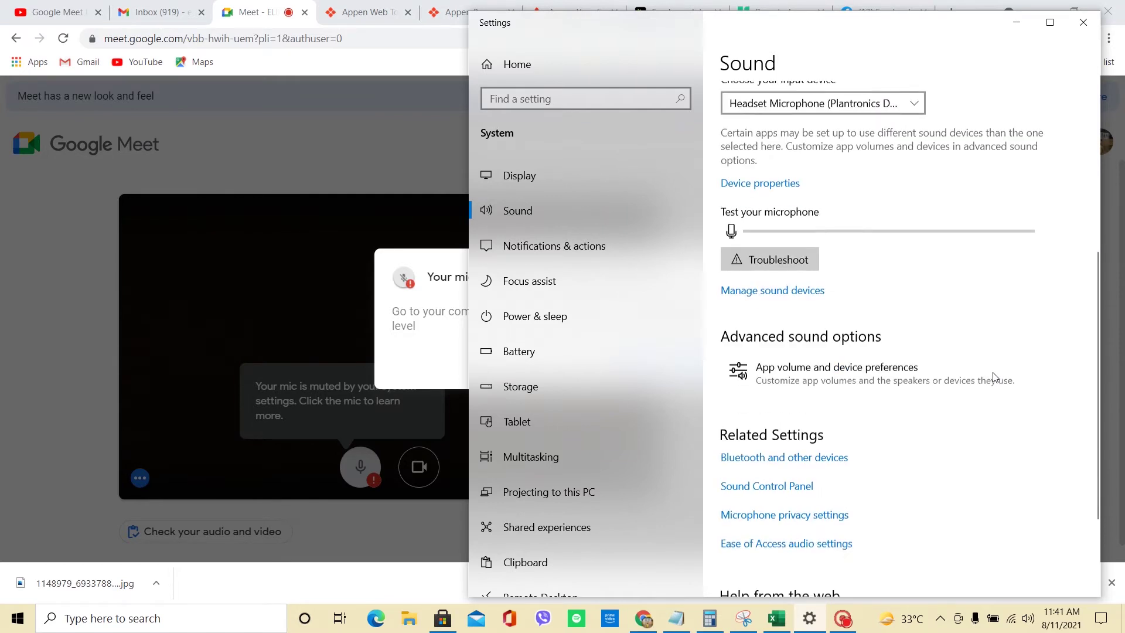
{"action": "scroll", "coordinate": [995, 377], "scroll_direction": "down", "scroll_amount": 2}
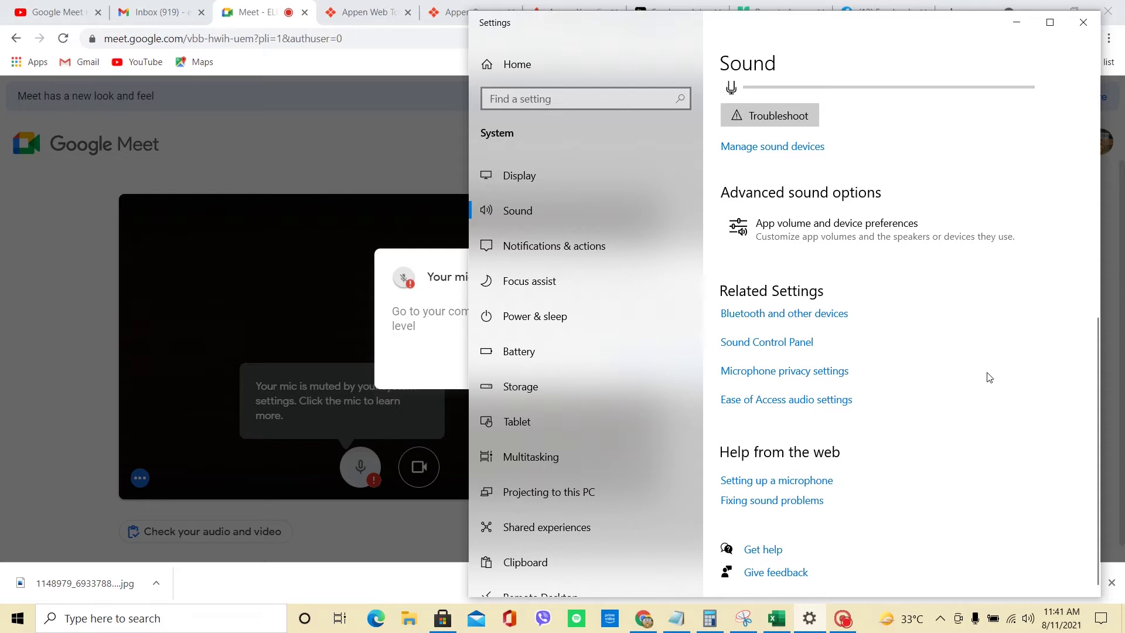
{"action": "left_click", "coordinate": [836, 229]}
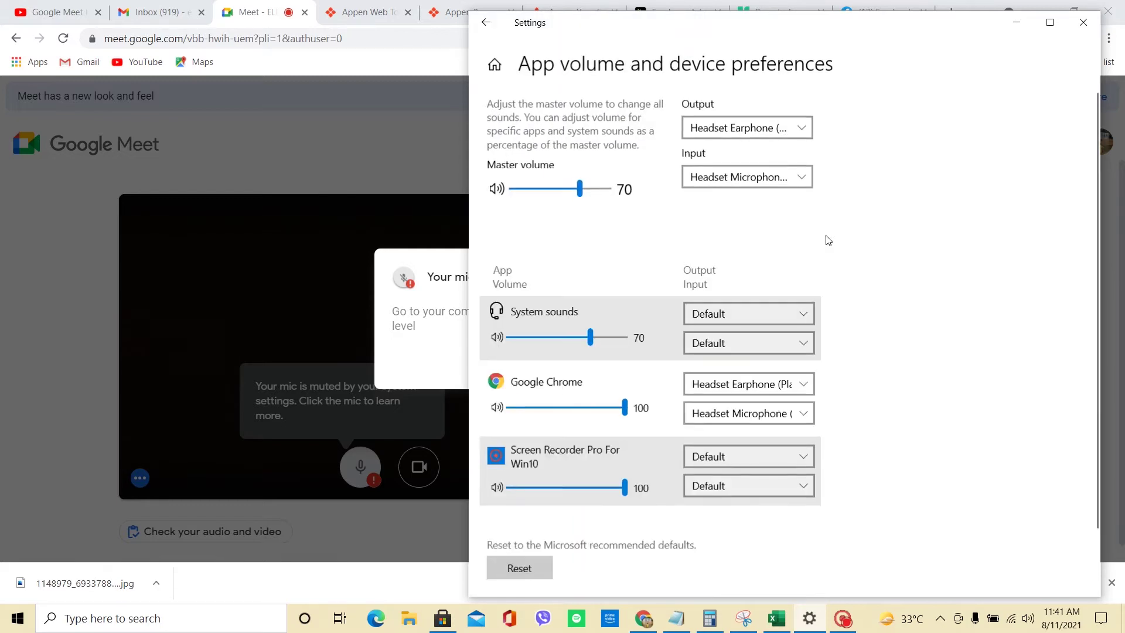
{"action": "scroll", "coordinate": [949, 369], "scroll_direction": "down", "scroll_amount": 2}
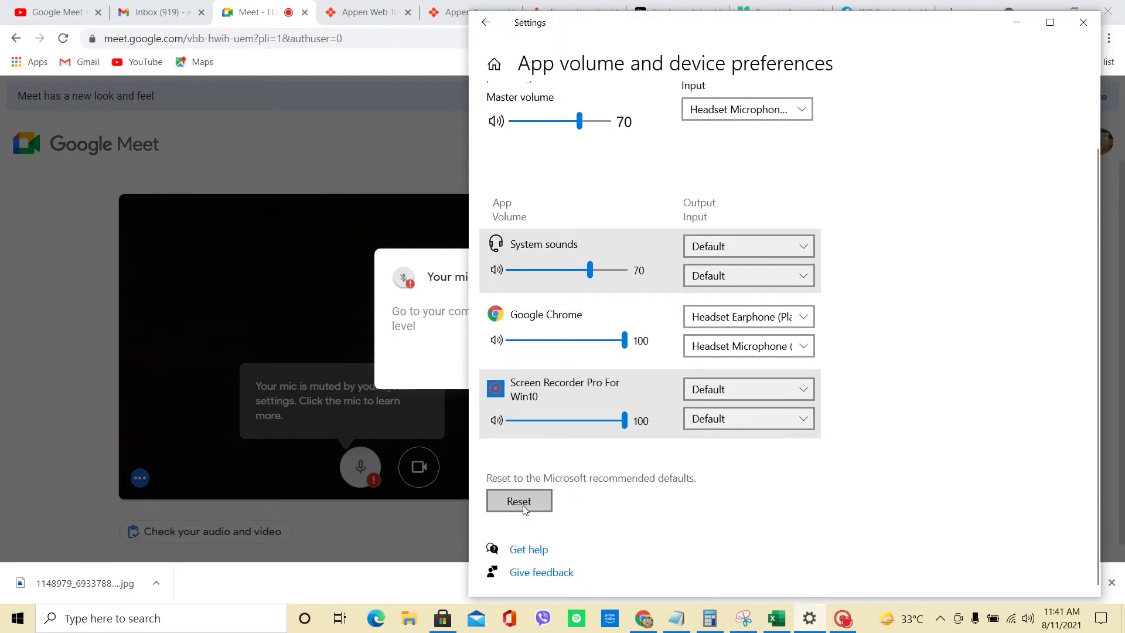
{"action": "left_click", "coordinate": [524, 506]}
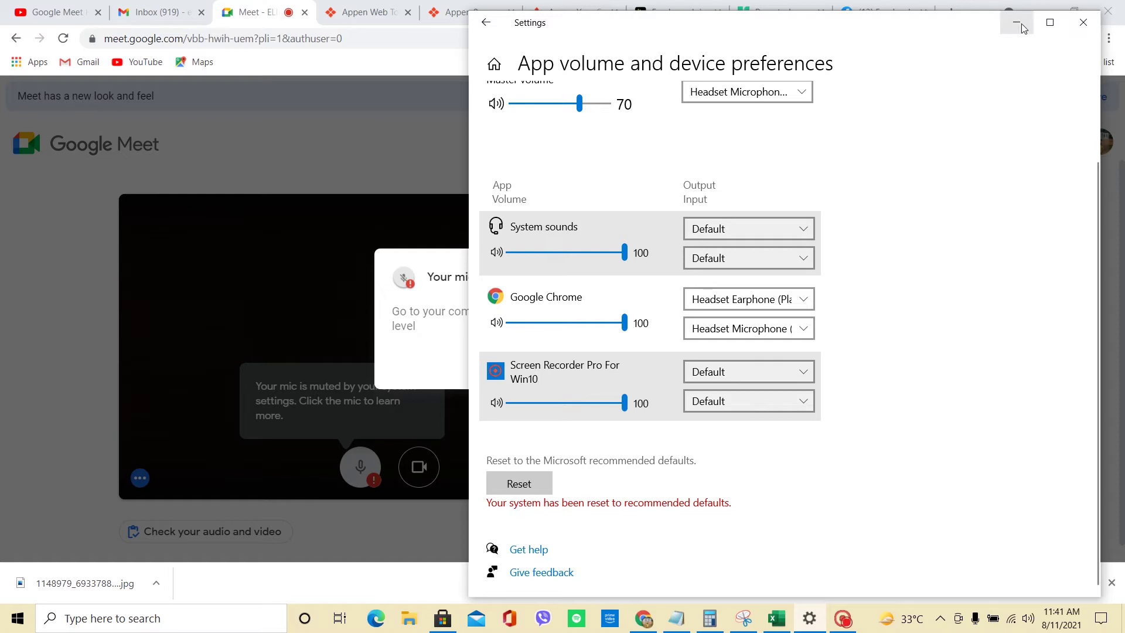
{"action": "left_click", "coordinate": [1083, 28]}
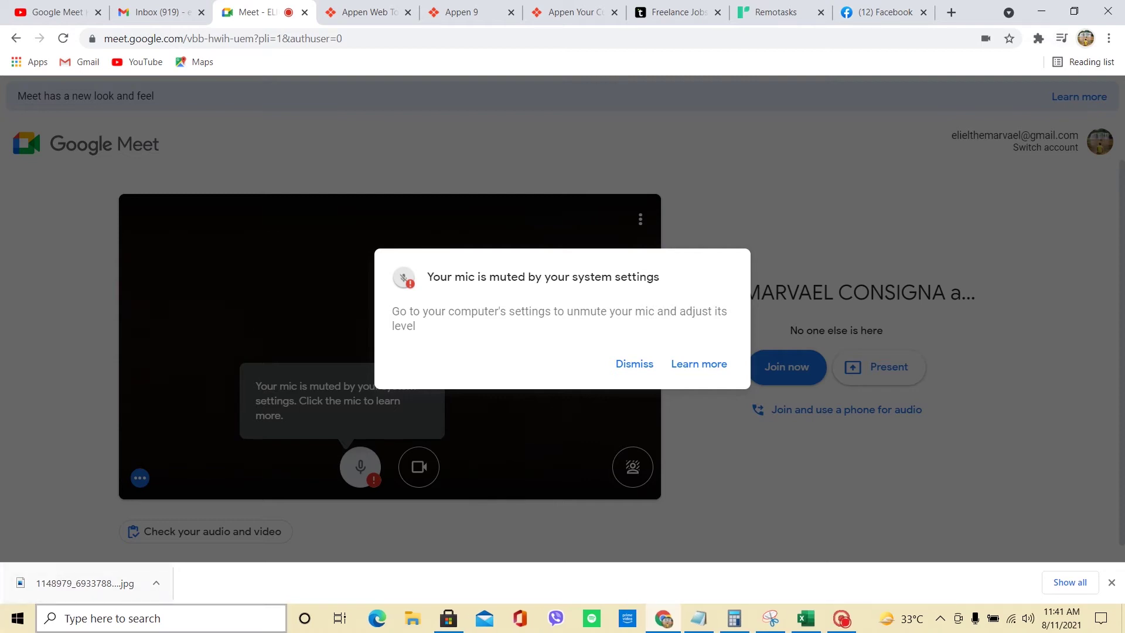
Open Control Panel's Sound dialog on the Recording tab and select the Plantronics Headset Microphone
{"action": "left_click", "coordinate": [112, 618]}
{"action": "type", "text": "contr"}
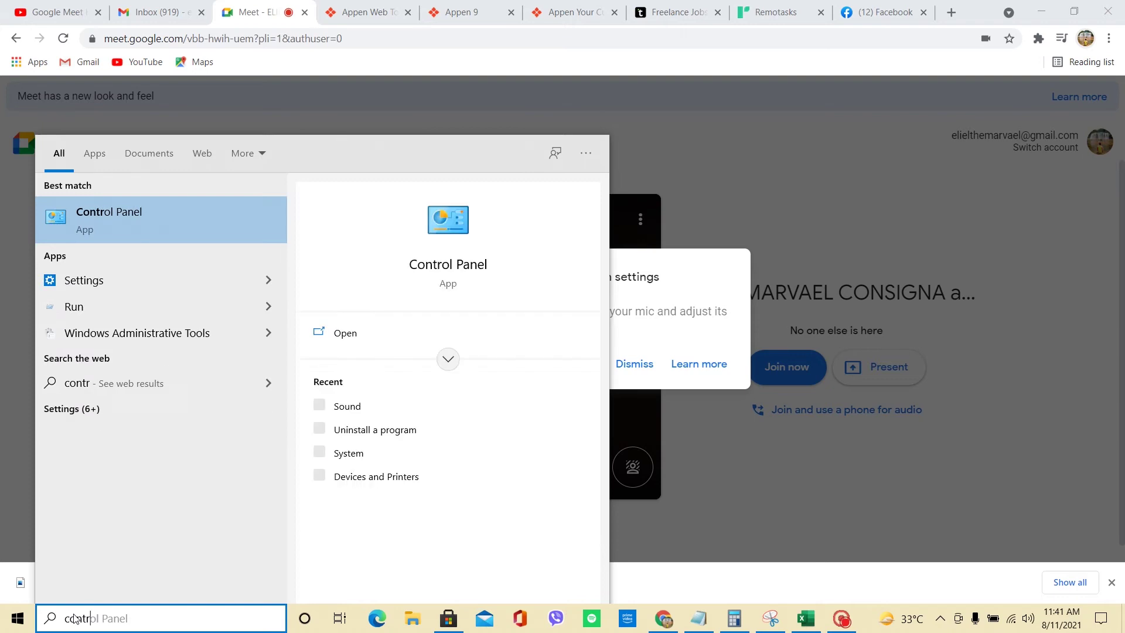
{"action": "left_click", "coordinate": [119, 217]}
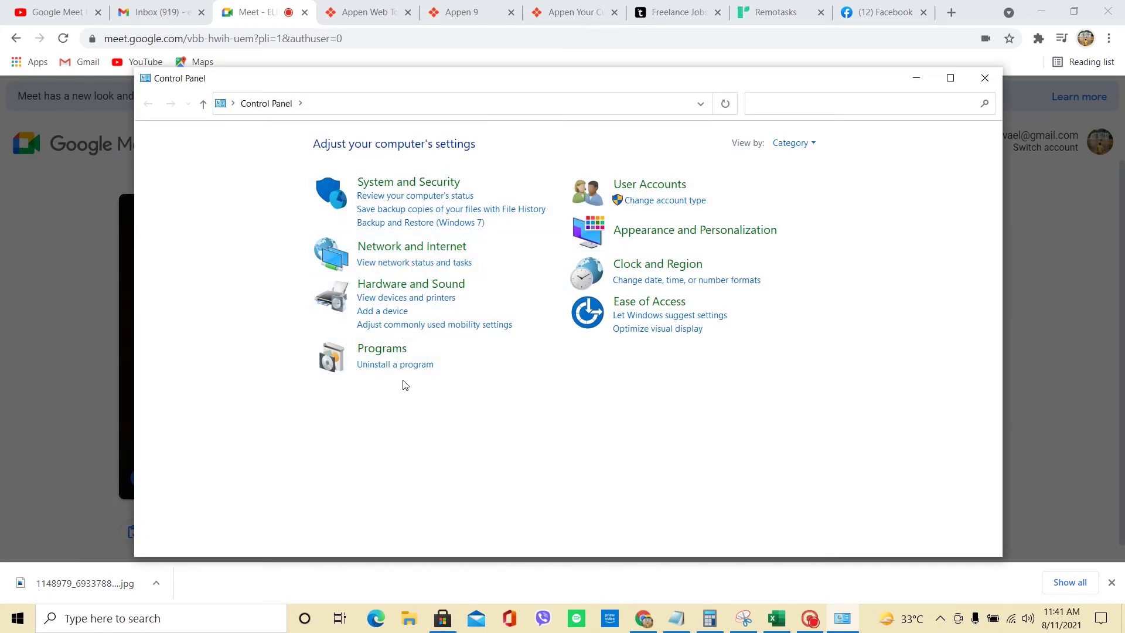
{"action": "left_click", "coordinate": [399, 287]}
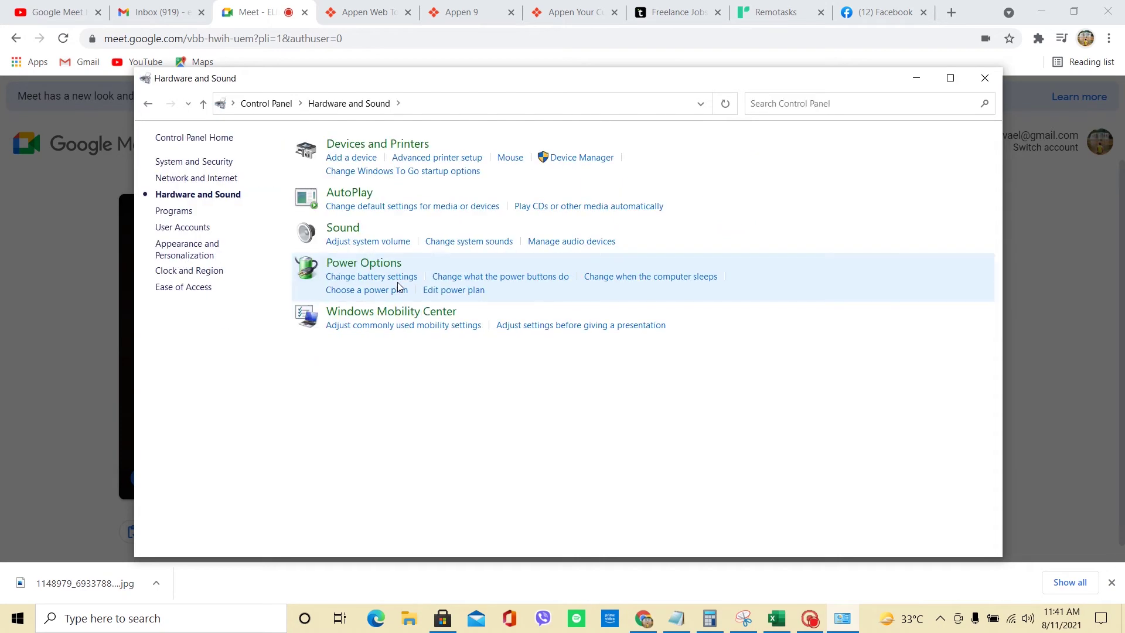
{"action": "left_click", "coordinate": [336, 230]}
{"action": "left_click_drag", "start_coordinate": [256, 130], "coordinate": [509, 132]}
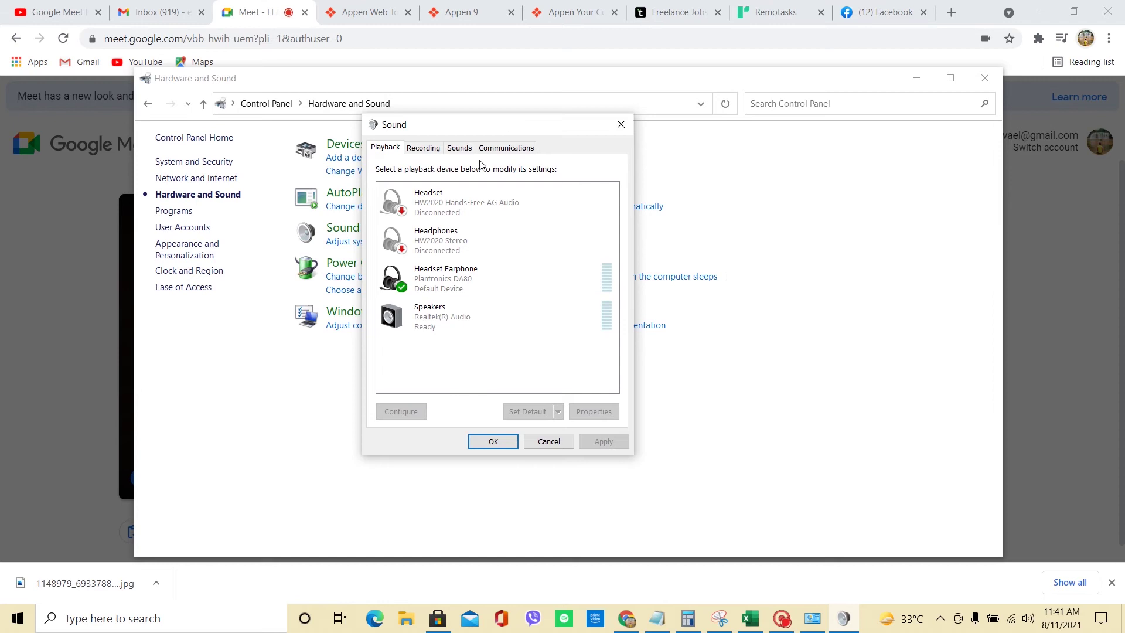
{"action": "left_click", "coordinate": [423, 147]}
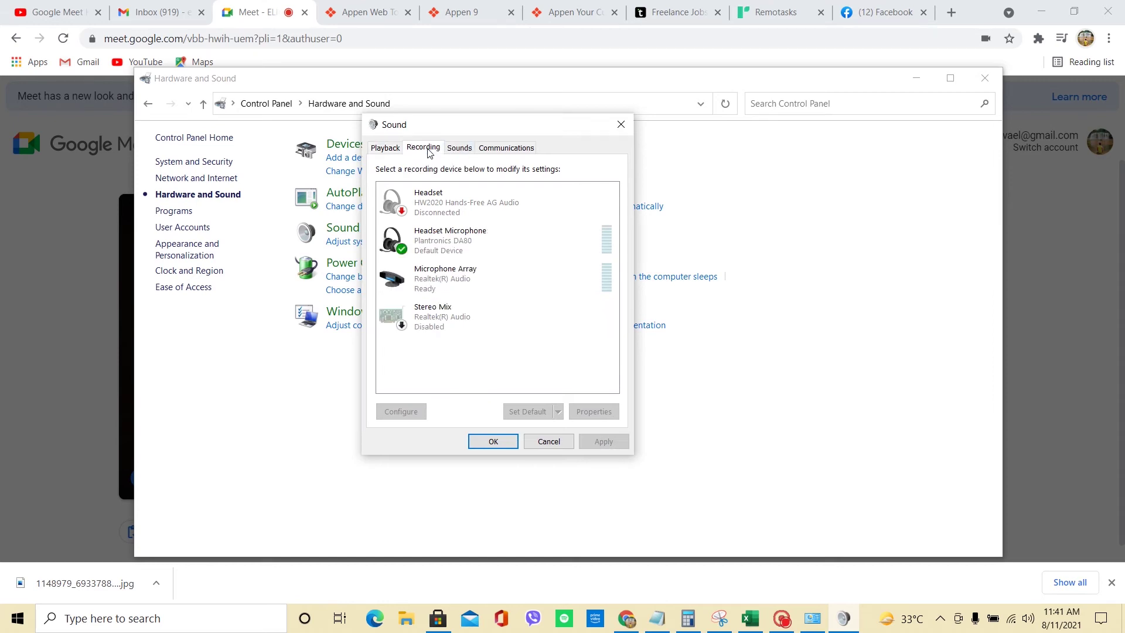
{"action": "left_click", "coordinate": [454, 245]}
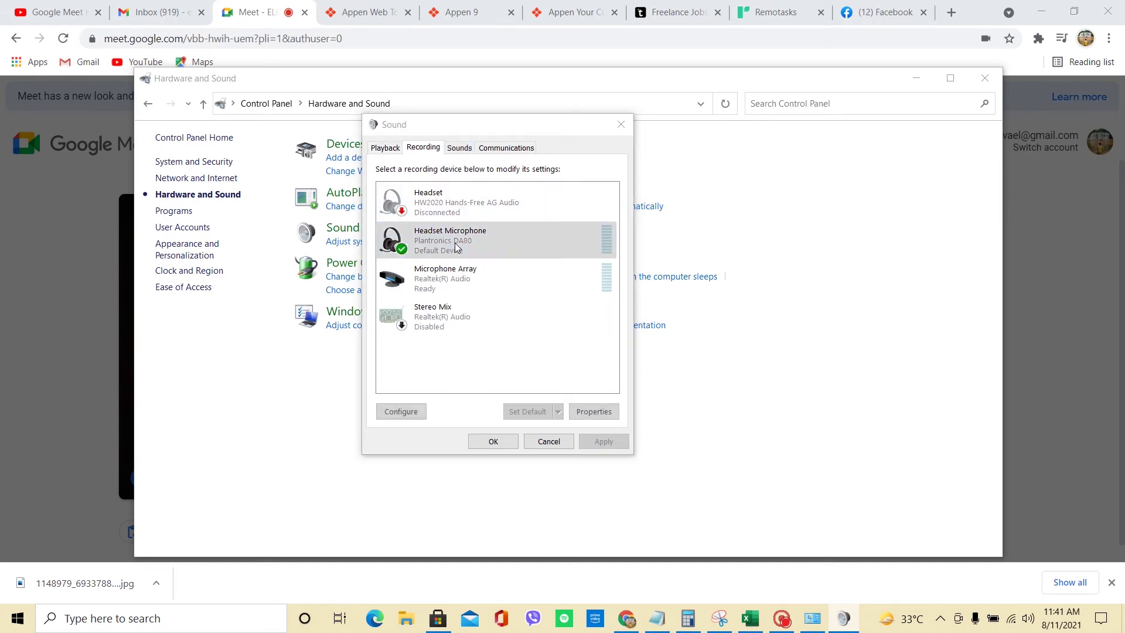
Unmute the Headset Microphone at level 100 on its Levels tab and confirm the properties
{"action": "double_click", "coordinate": [455, 243]}
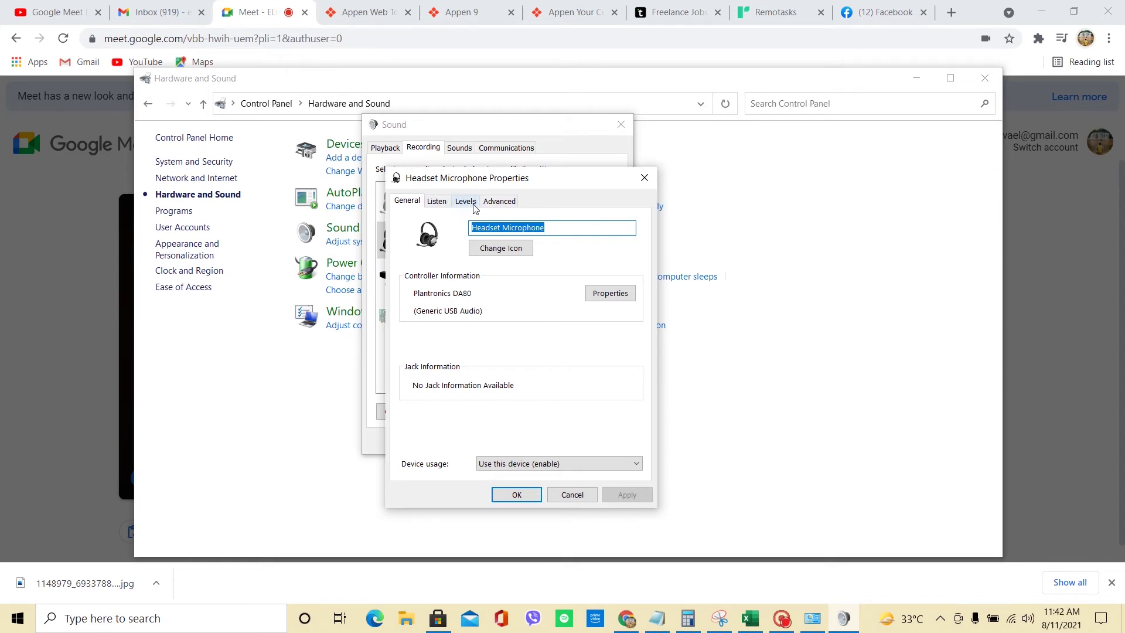
{"action": "left_click", "coordinate": [466, 201]}
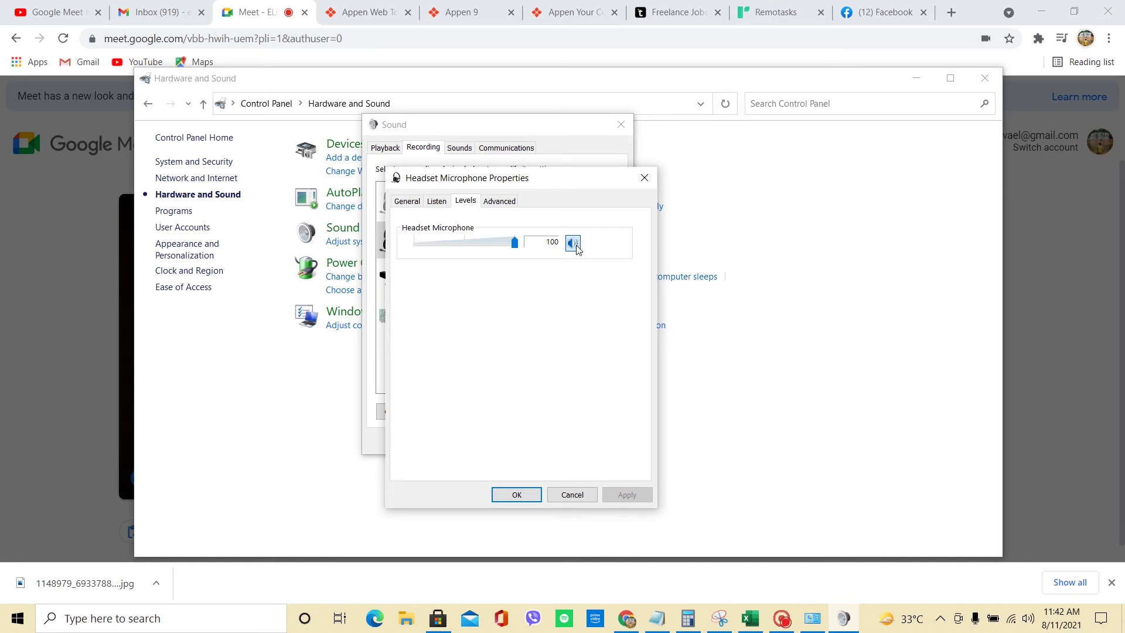
{"action": "left_click", "coordinate": [516, 494]}
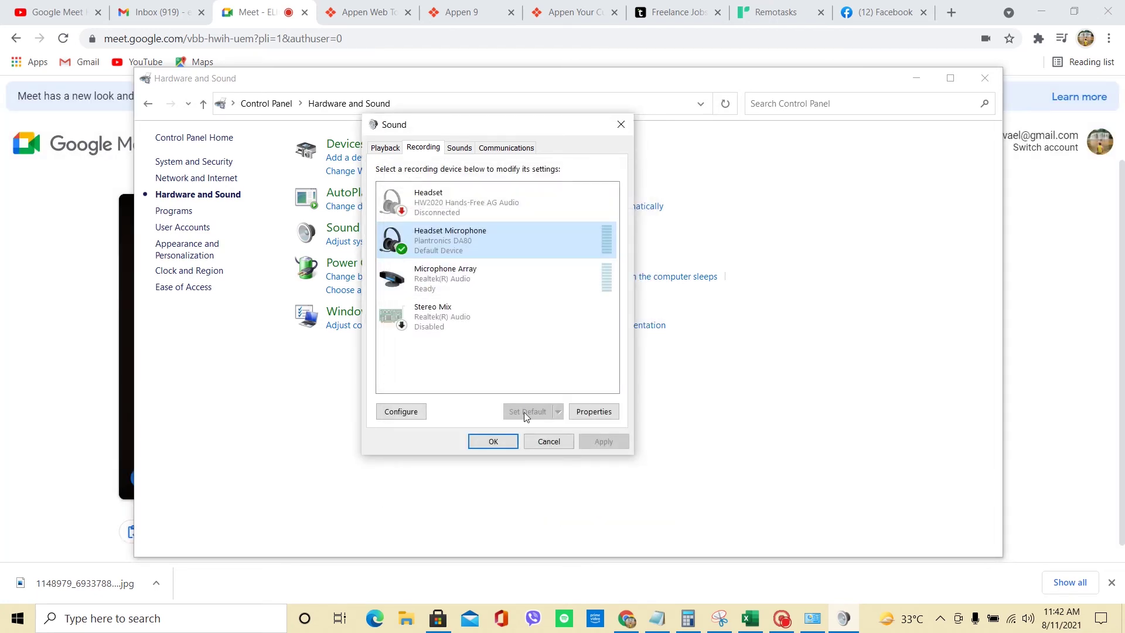
Close the Sound dialog and minimize Control Panel to reveal the Google Meet pre-join page
{"action": "left_click", "coordinate": [494, 442]}
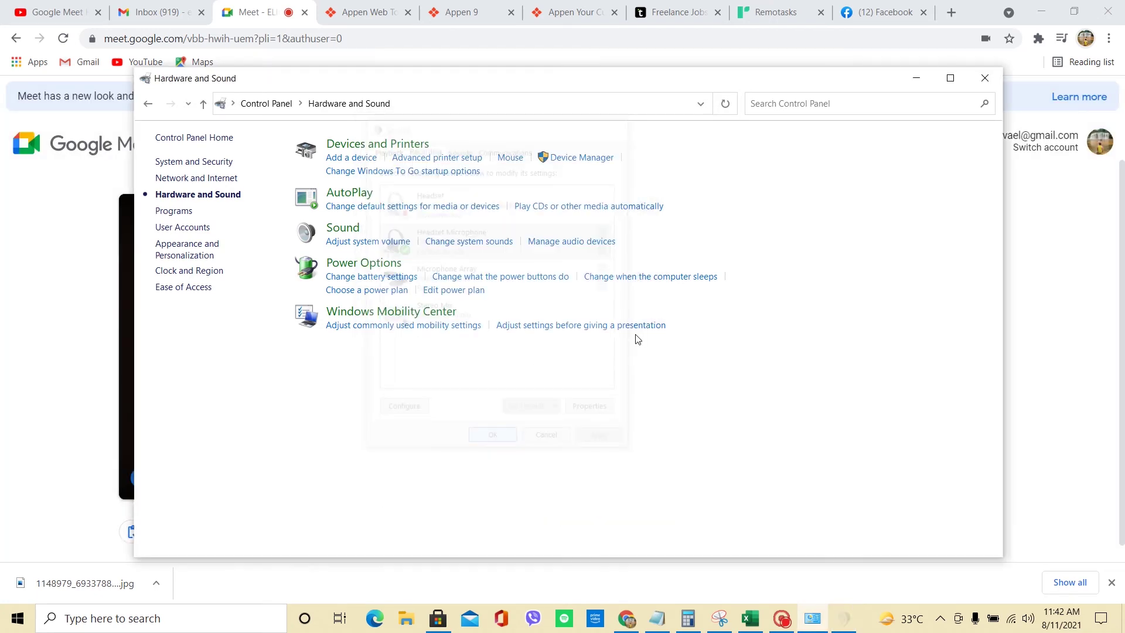
{"action": "left_click", "coordinate": [919, 79]}
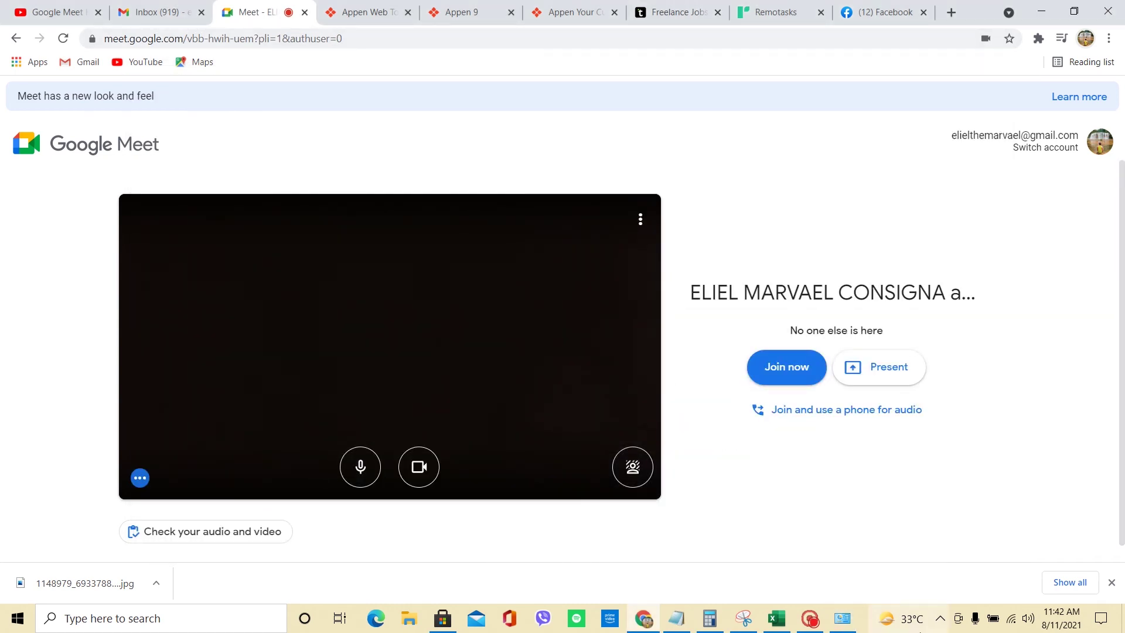